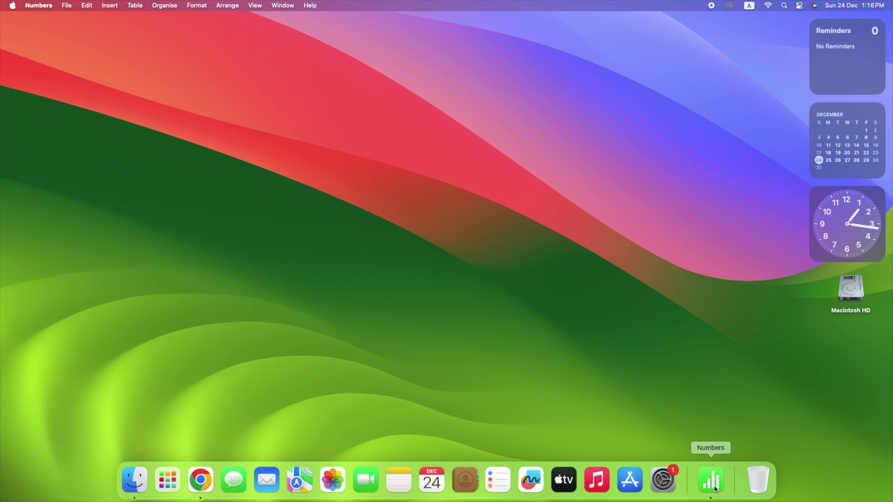
Step: Launch Numbers and create a new spreadsheet from the Blank template
left_click(715, 489)
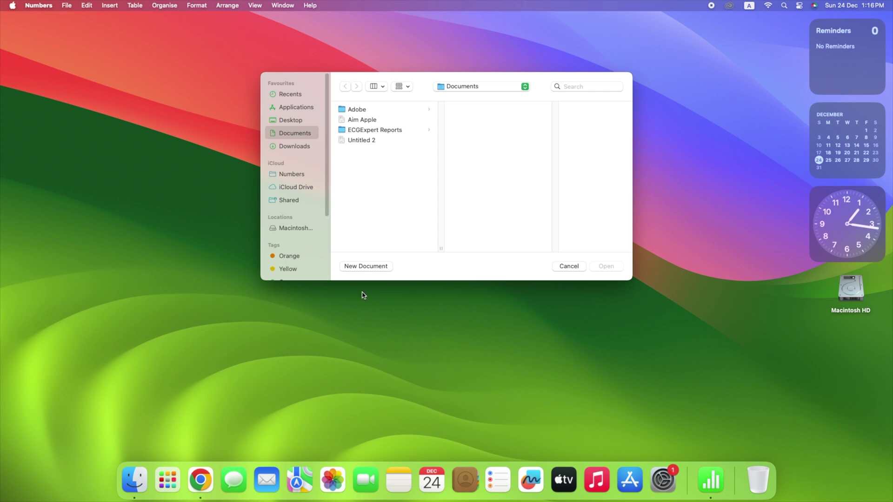
left_click(366, 266)
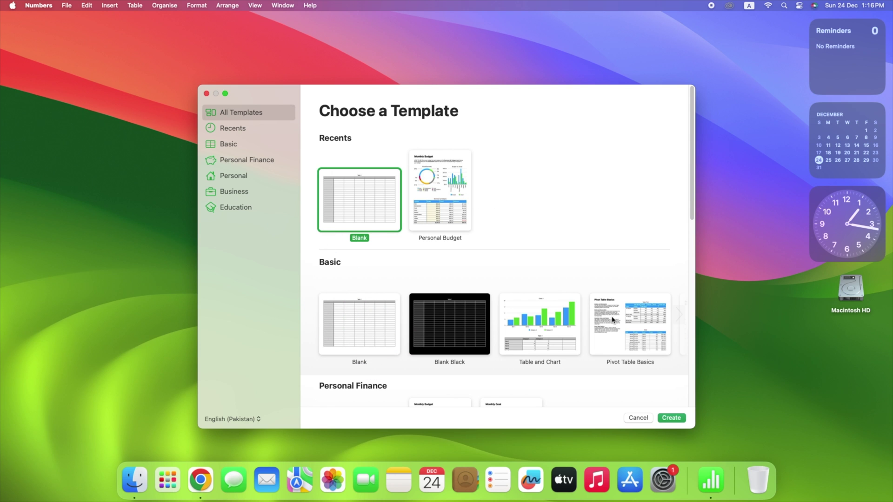
left_click(671, 418)
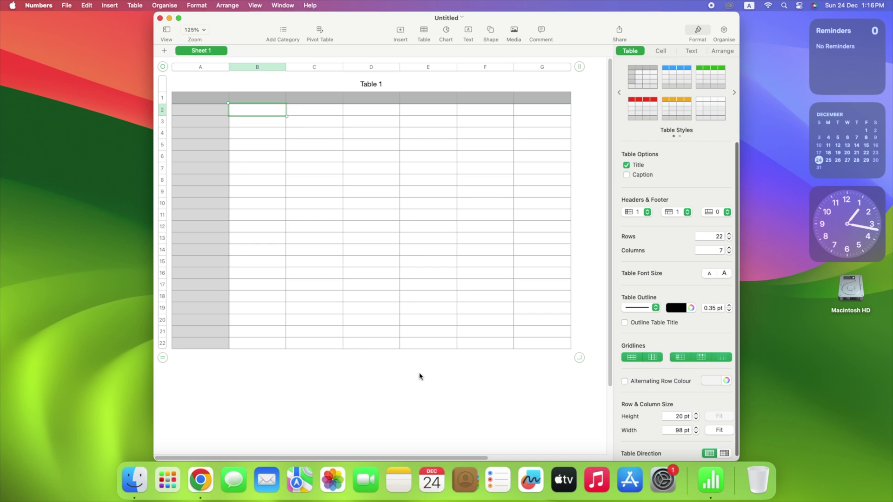
Step: Name the new spreadsheet 'Aim Apple Sample' in the save sheet and add a Green tag
left_click(449, 20)
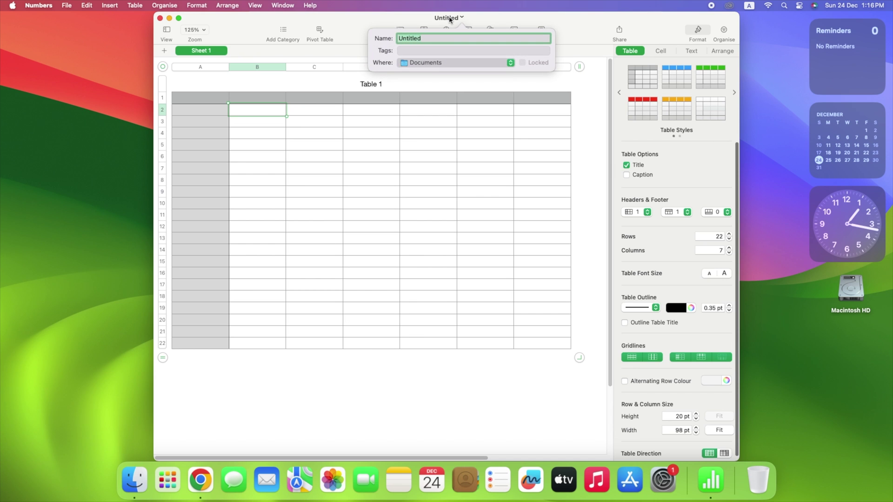
left_click(450, 20)
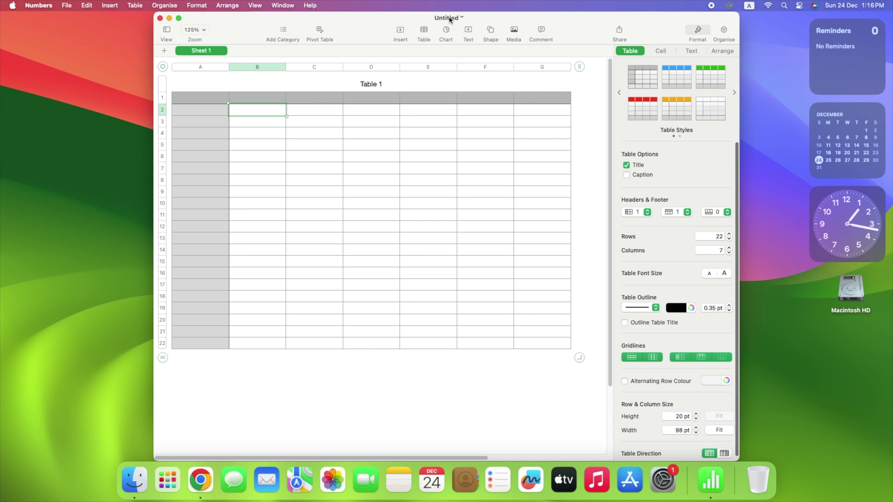
left_click(65, 5)
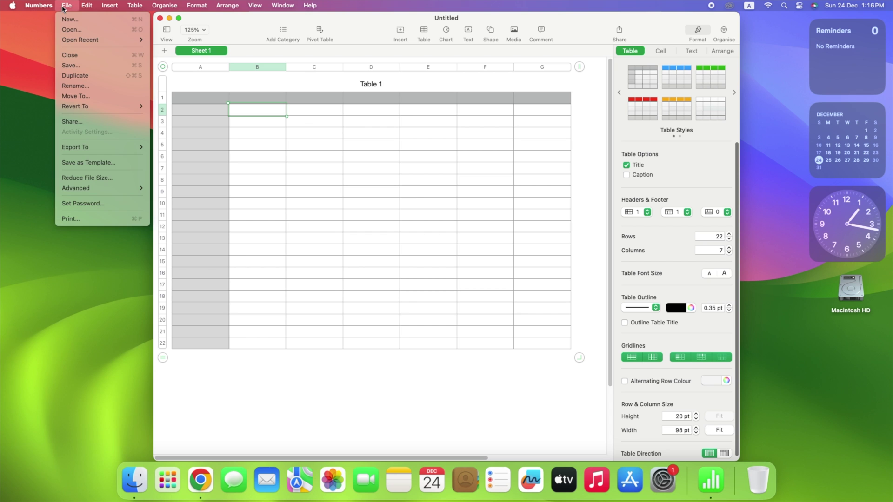
left_click(71, 65)
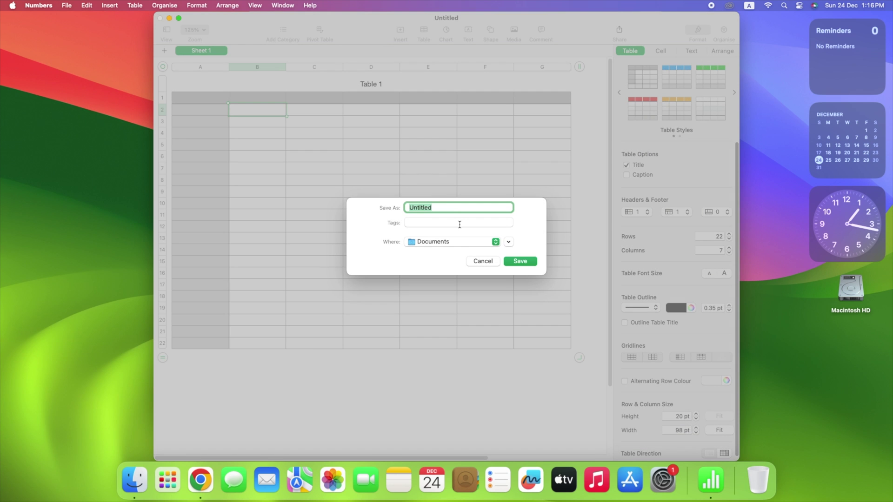
type("Aim Apple Sample")
left_click(452, 223)
left_click(437, 258)
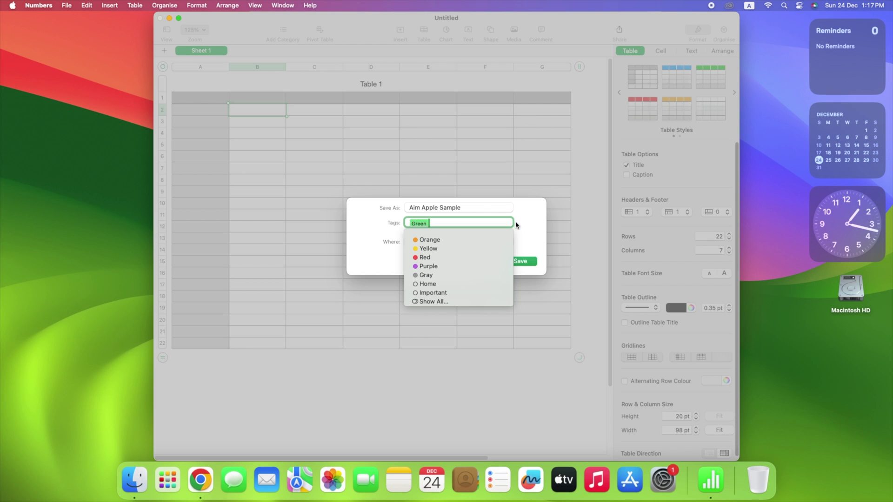
Step: Save Aim Apple Sample to the Documents folder
left_click(529, 230)
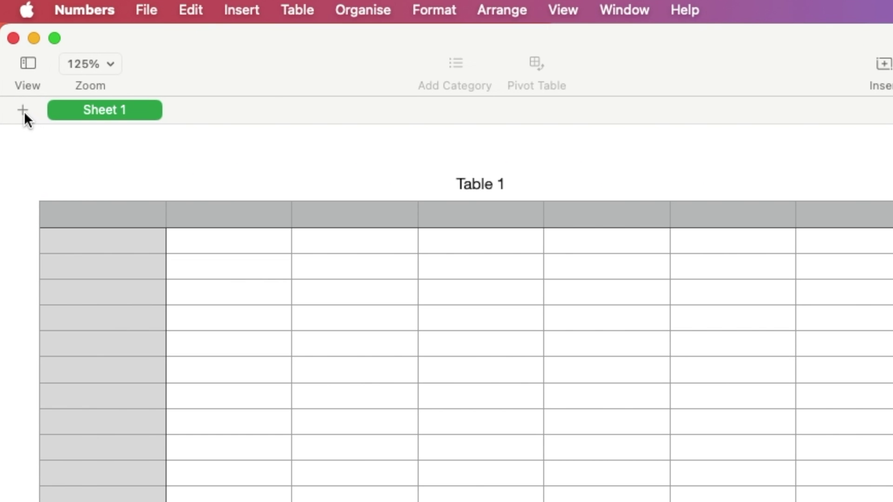
Step: Add a second sheet to the workbook through the Insert menu
left_click(22, 110)
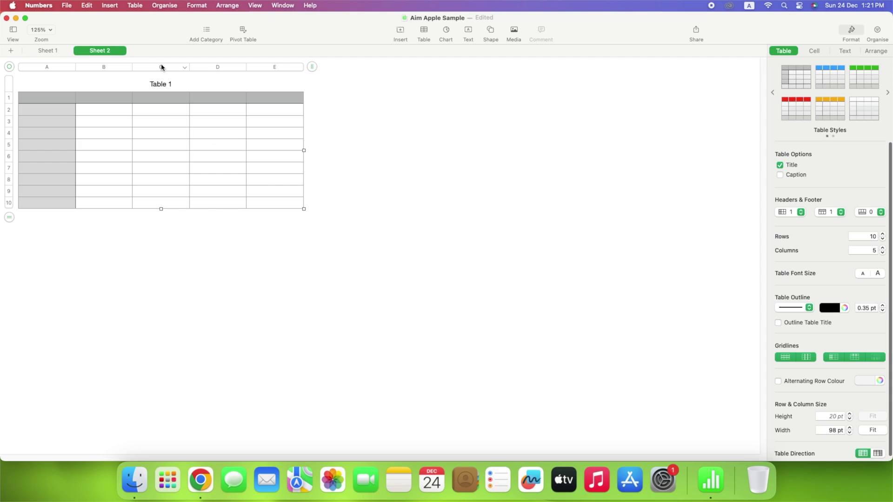
key("super+z")
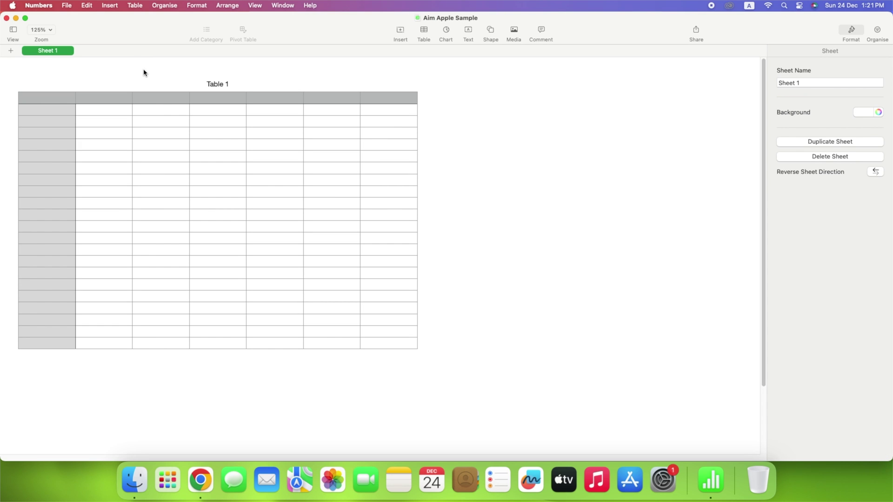
left_click(111, 6)
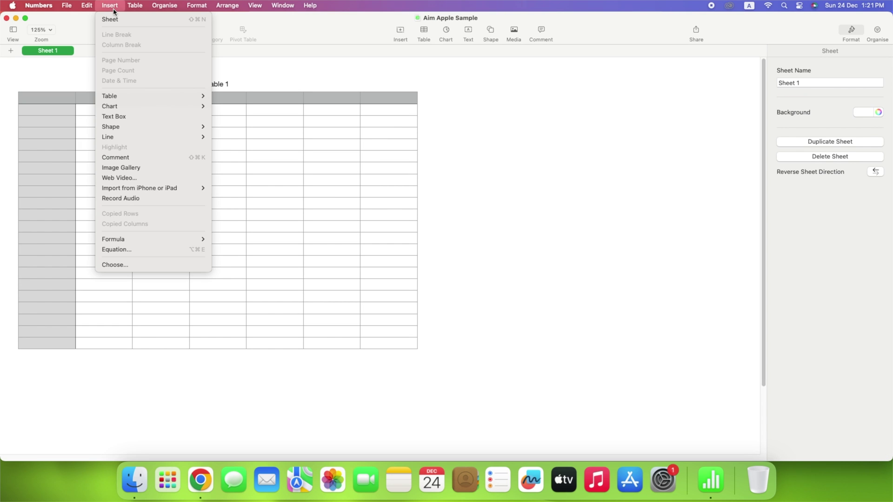
left_click(130, 20)
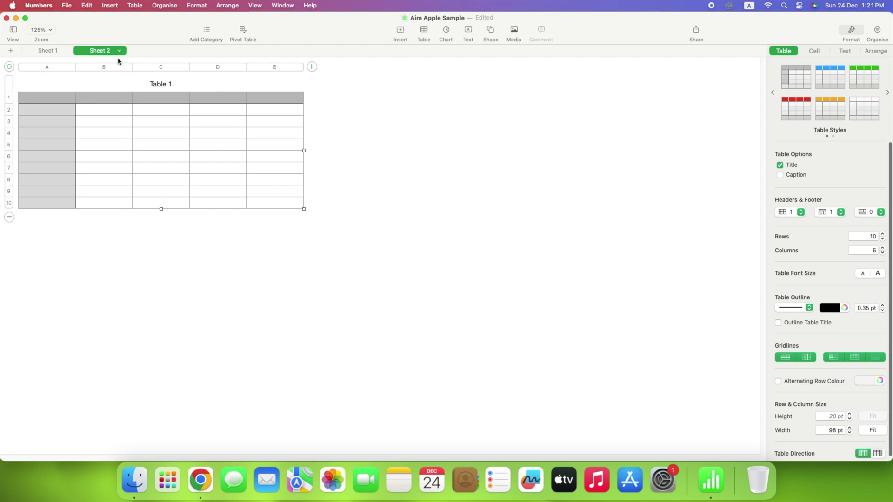
Step: Rename the new sheet to 'SHeet #2'
left_click(360, 120)
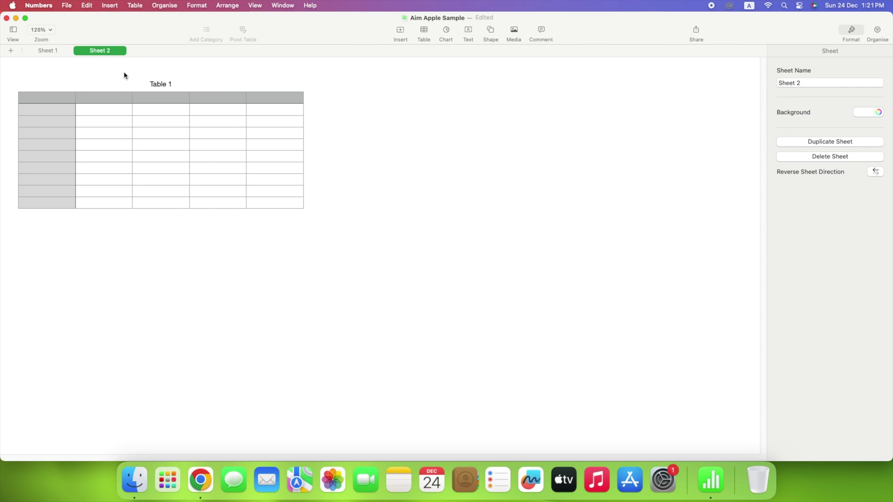
double_click(101, 51)
key("Return")
left_click(120, 51)
left_click(142, 74)
type("SHeet #2")
key("Return")
Step: Duplicate SHeet #2 as SHeet #2-1 and move the copy to follow Sheet 1
left_click(123, 51)
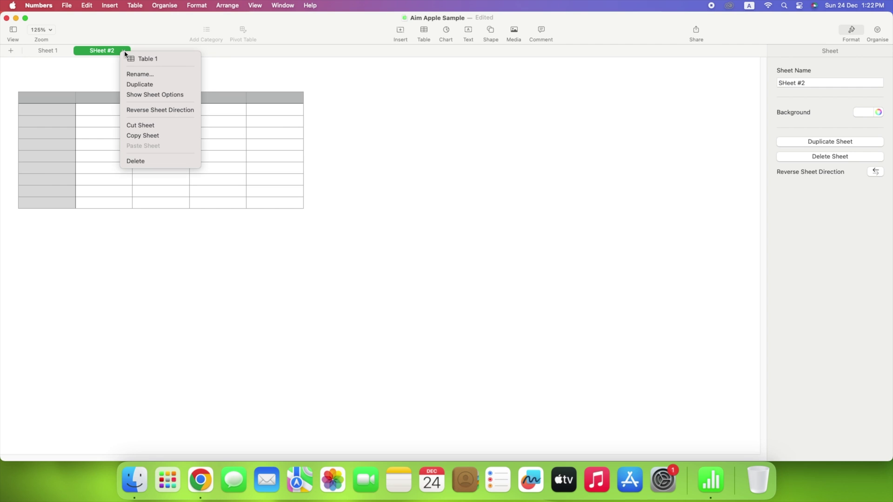
left_click(165, 86)
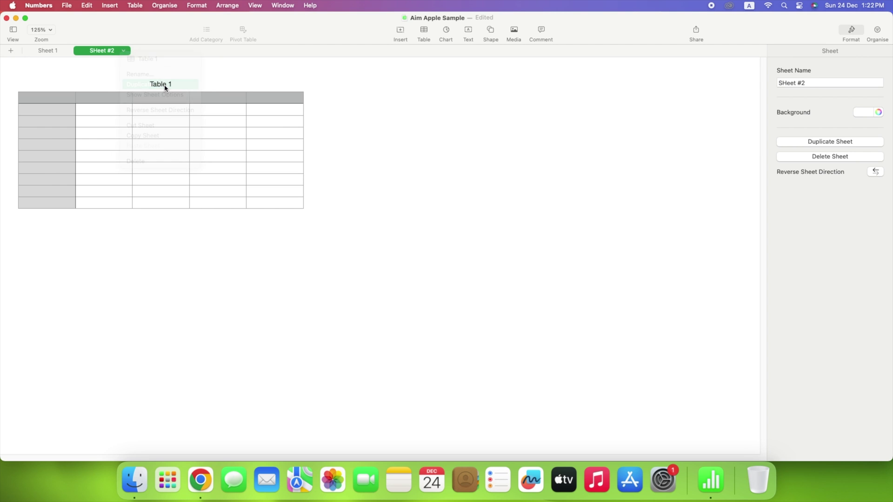
left_click_drag(167, 51, 185, 54)
left_click(55, 53)
left_click(174, 53)
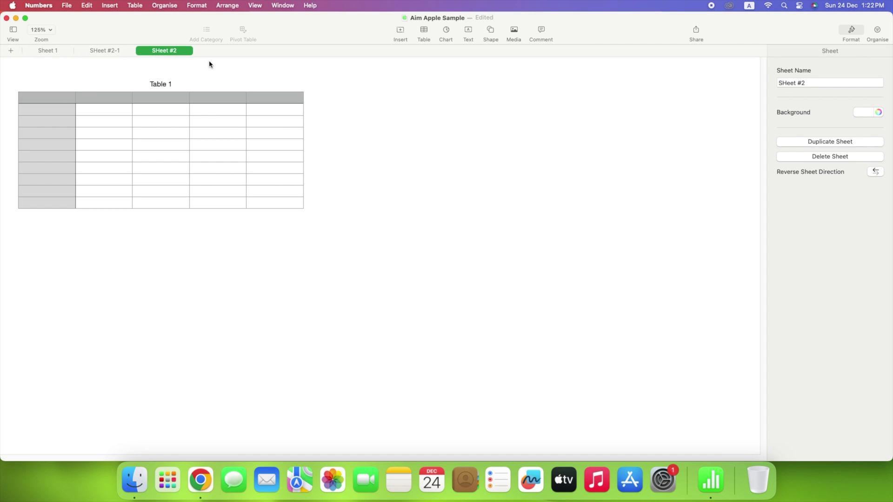
left_click(185, 52)
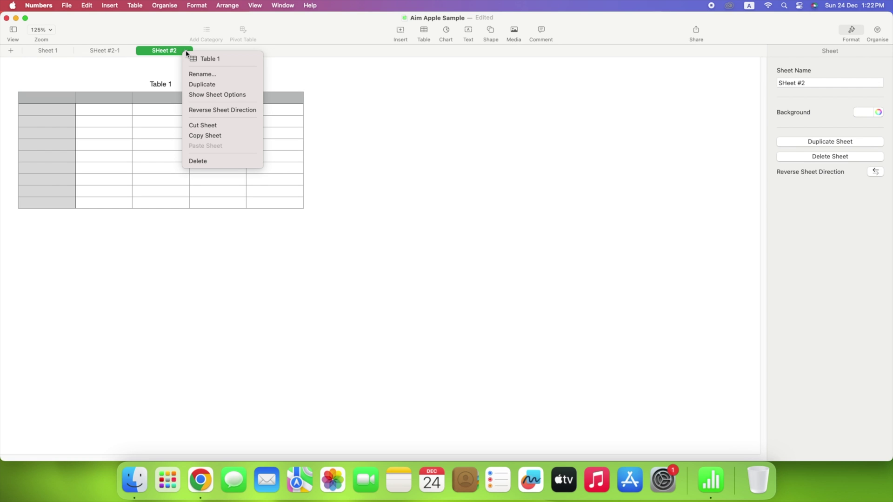
left_click(251, 95)
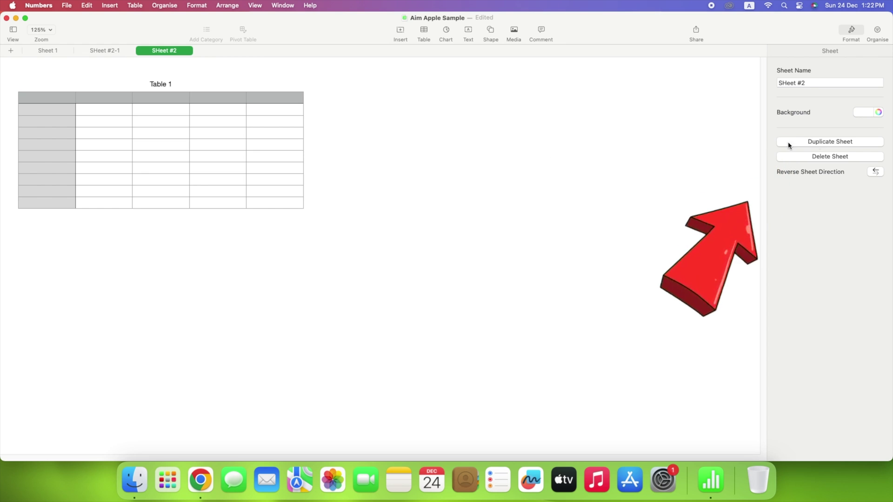
left_click(860, 114)
left_click(802, 176)
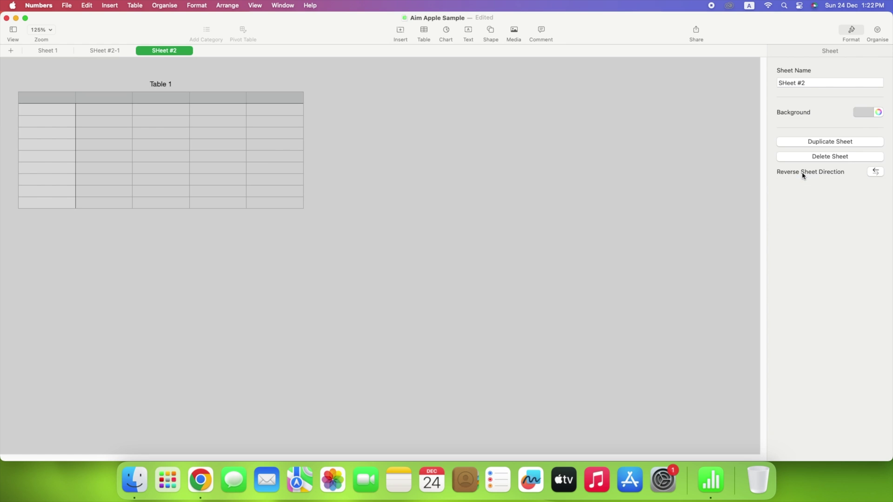
left_click(863, 113)
left_click(832, 173)
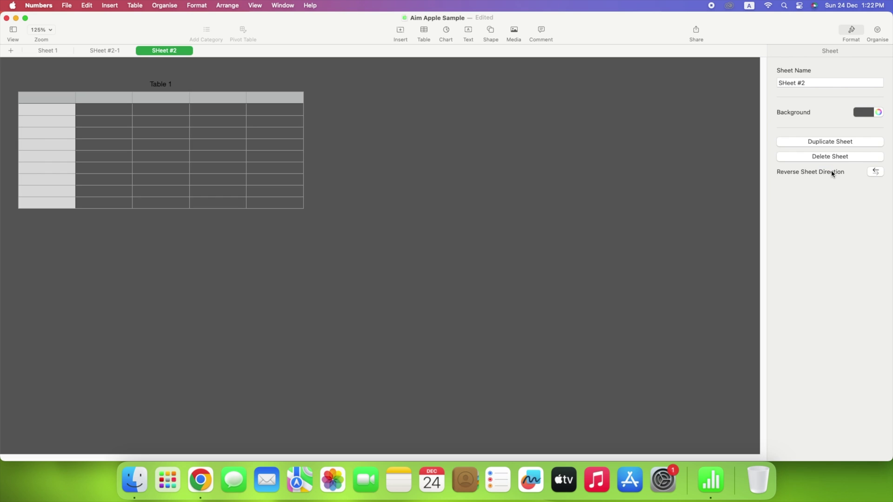
left_click(861, 113)
left_click(806, 134)
left_click(856, 119)
left_click(785, 173)
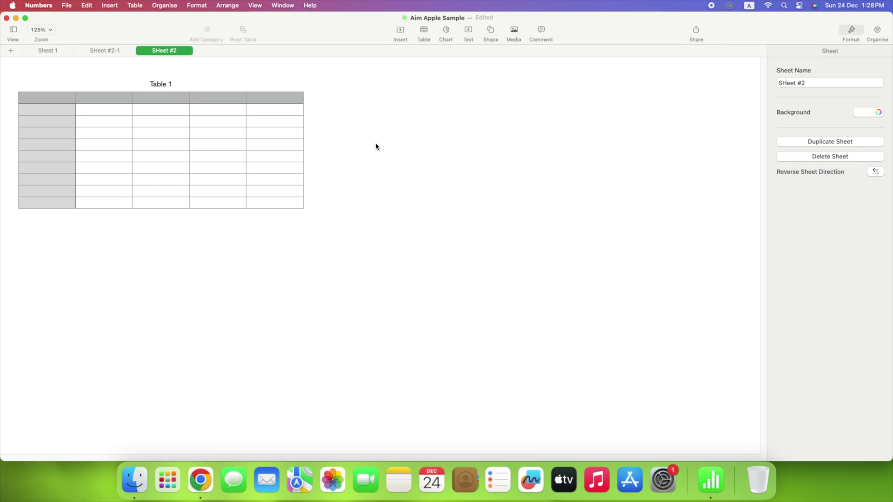
Step: Enter January in cell A2, accepting the autocomplete from 'Jan'
double_click(36, 107)
type("January")
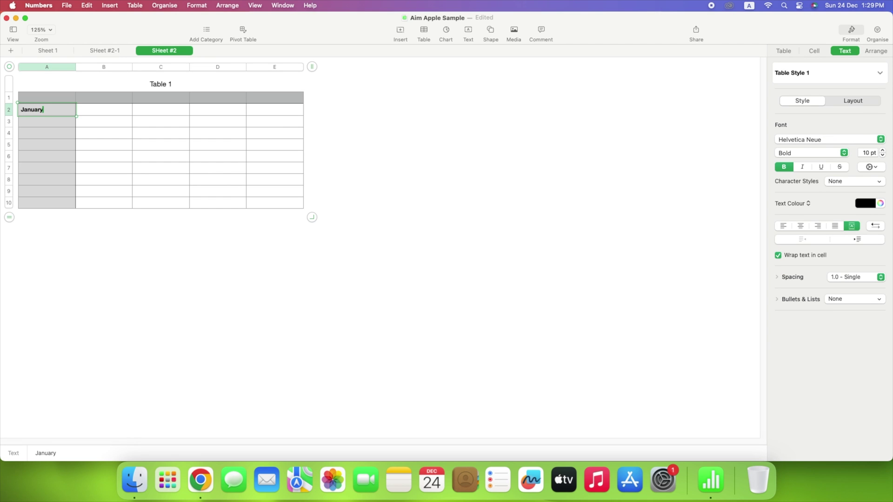
key("Return")
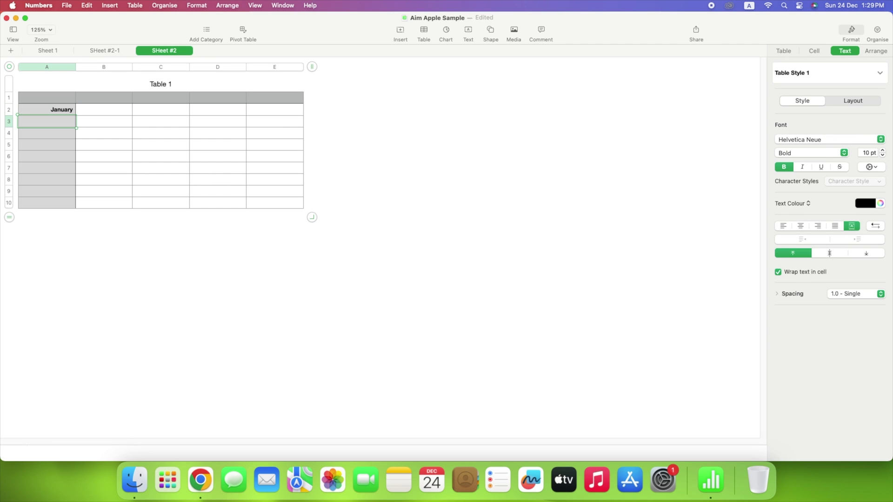
left_click(39, 110)
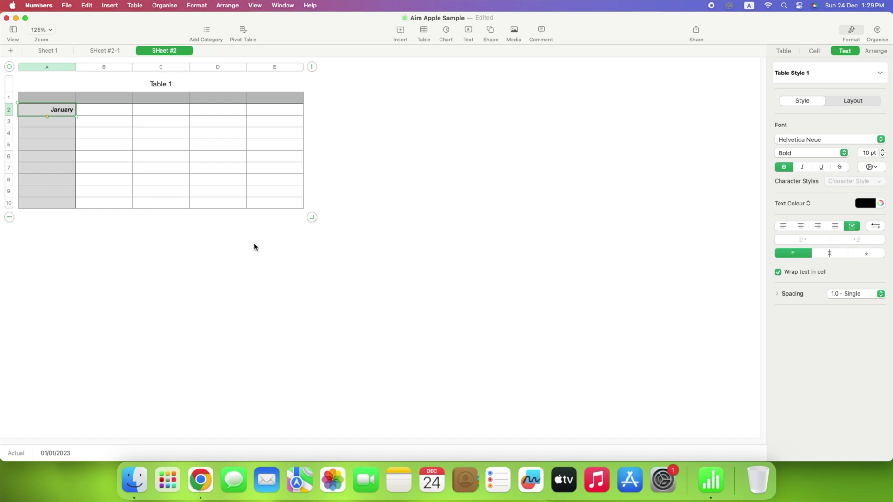
Step: Format A2 as Date & Time with the January 2023 date and 7:08 PM time styles
left_click(848, 33)
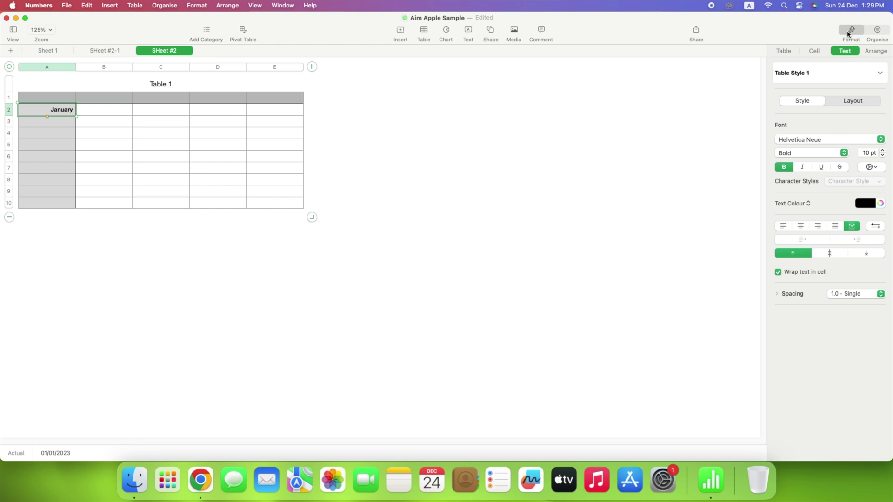
left_click(848, 34)
left_click(815, 51)
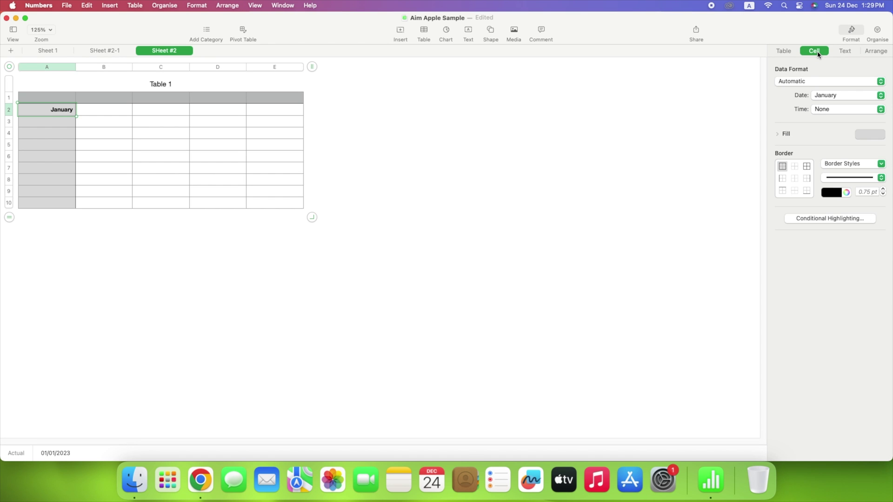
left_click(879, 83)
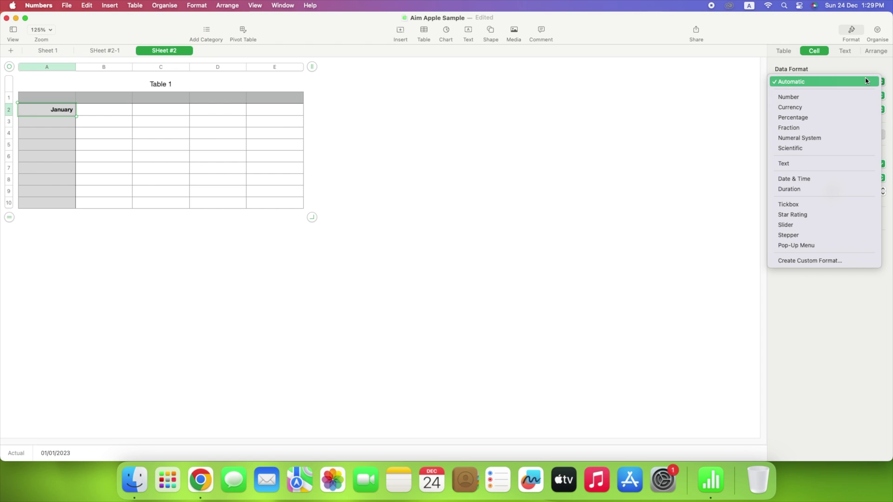
left_click(807, 180)
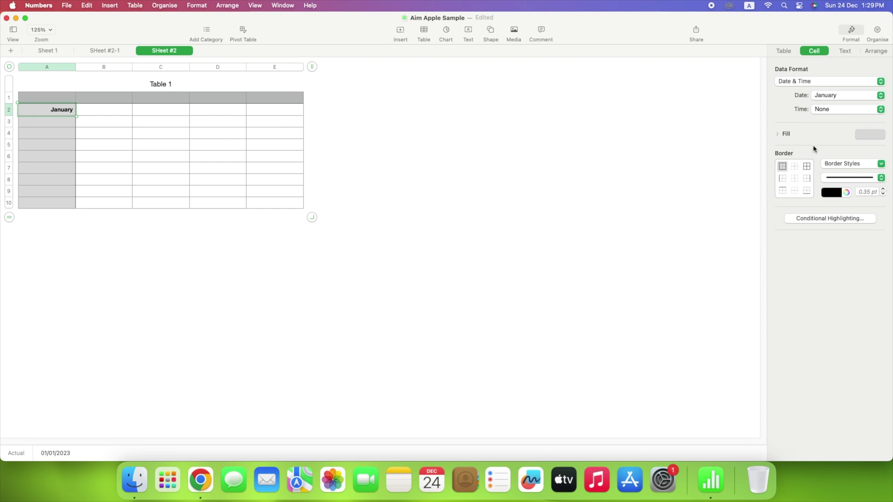
left_click(879, 97)
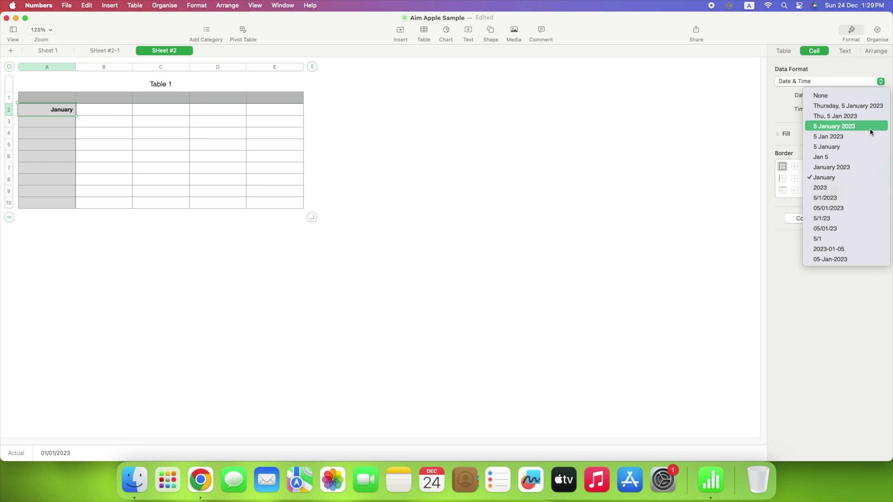
left_click(828, 179)
left_click(879, 98)
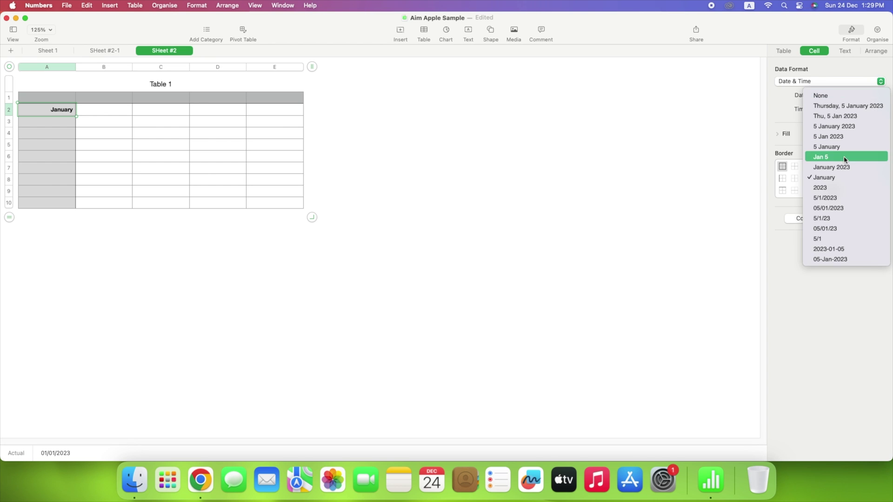
left_click(842, 167)
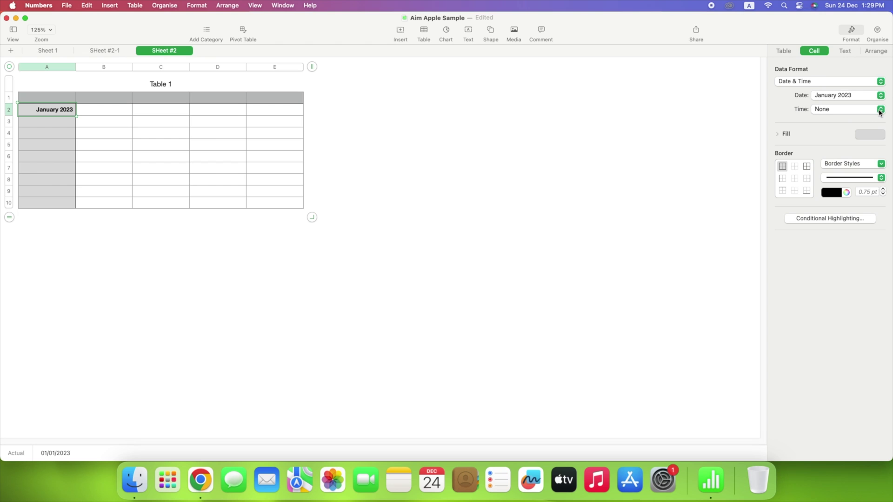
left_click(879, 110)
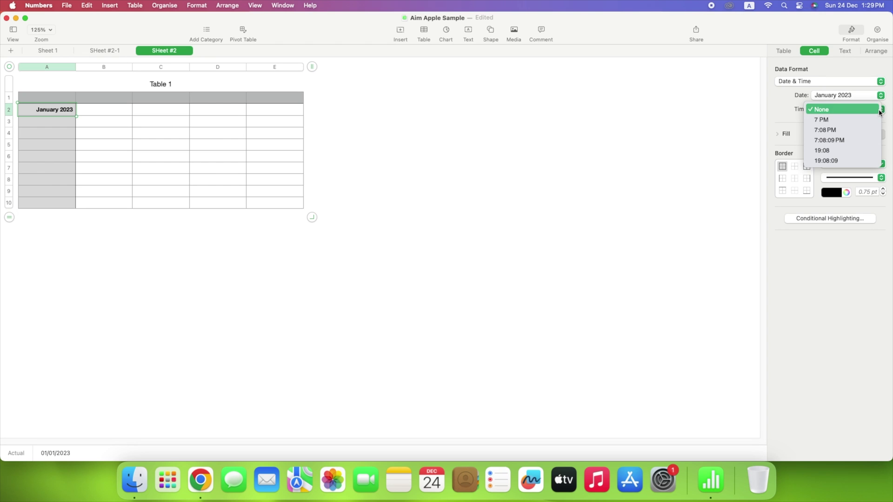
left_click(840, 131)
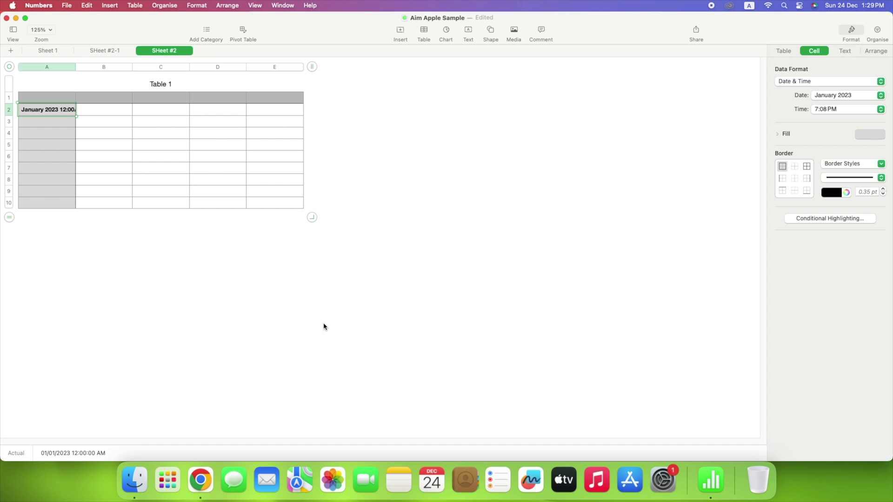
Step: Fill cell A2 with green
left_click(121, 233)
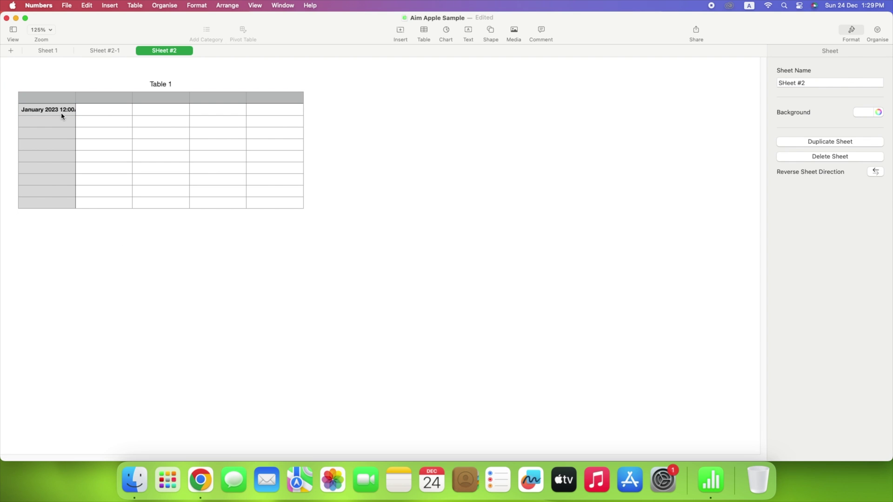
left_click(59, 111)
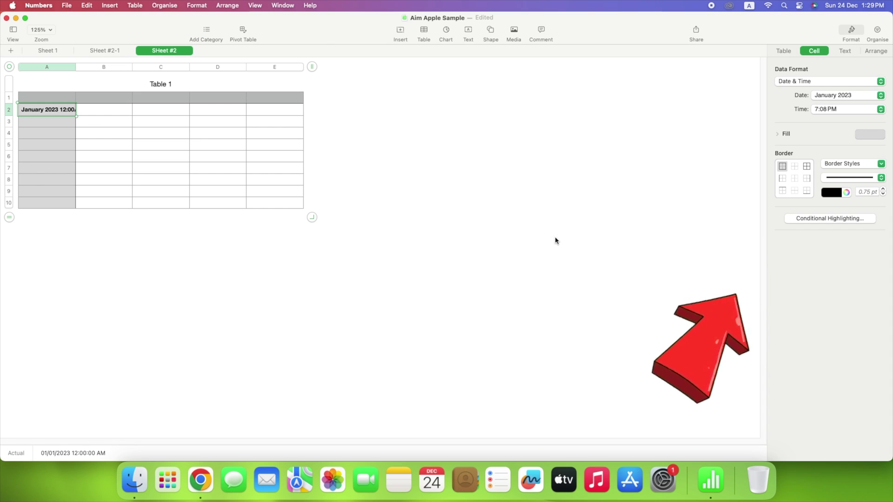
left_click(860, 138)
left_click(816, 183)
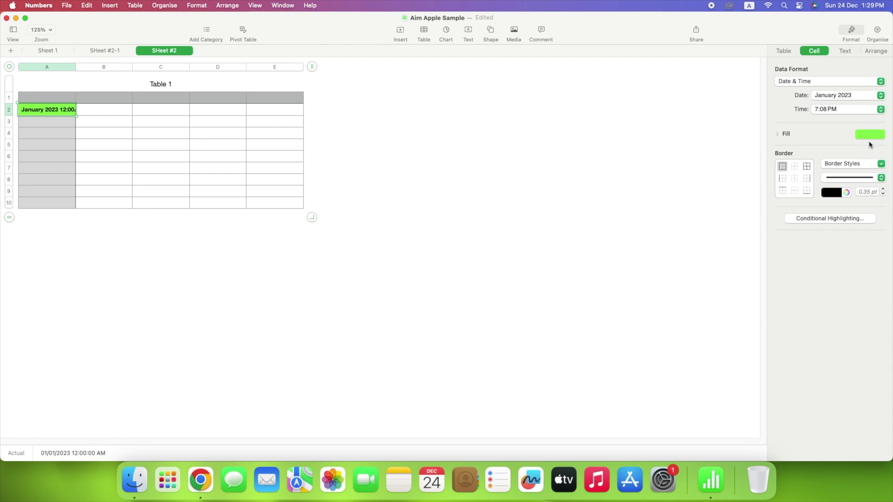
Step: Give cell A2 a thick 3 pt yellow border
left_click(841, 165)
left_click(835, 249)
left_click(831, 194)
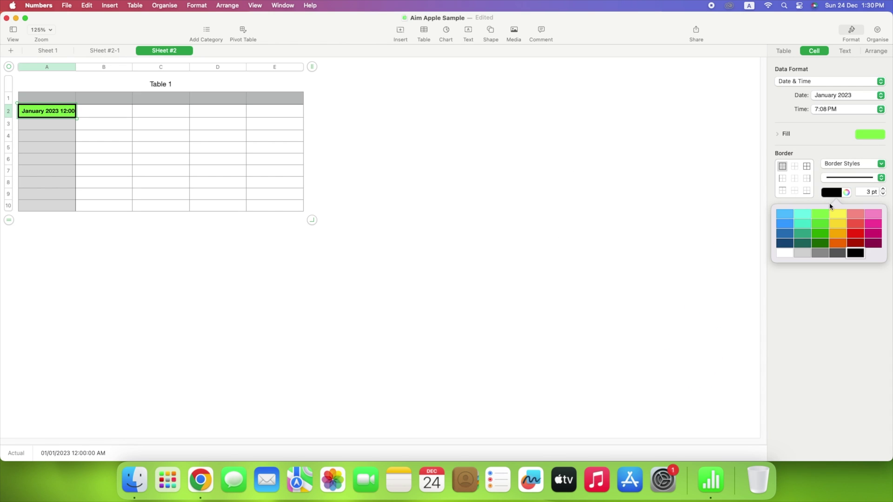
left_click(837, 228)
left_click(387, 160)
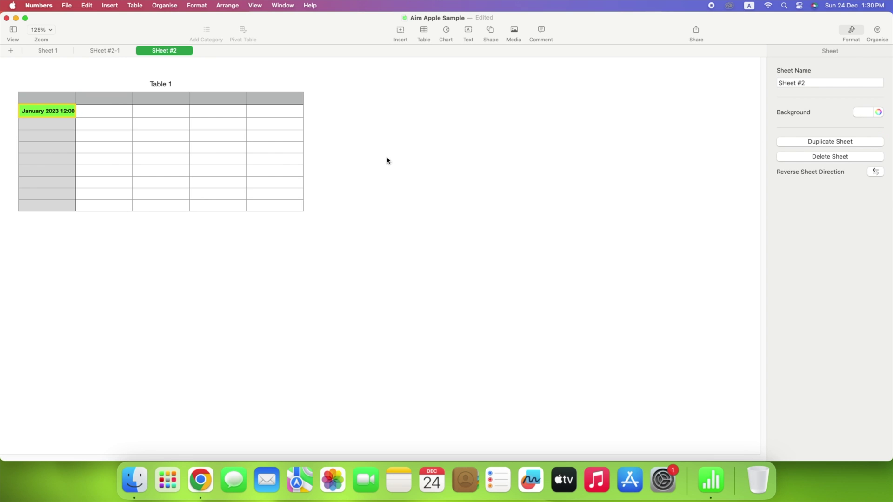
left_click(64, 113)
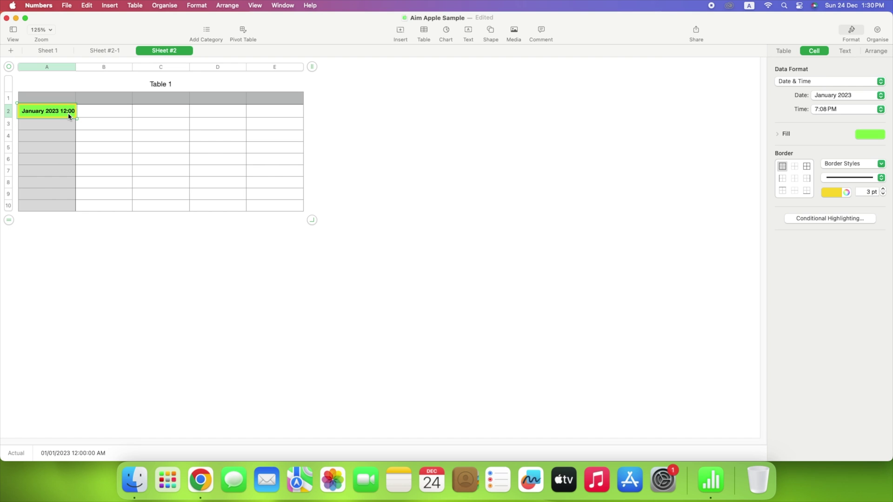
left_click(842, 52)
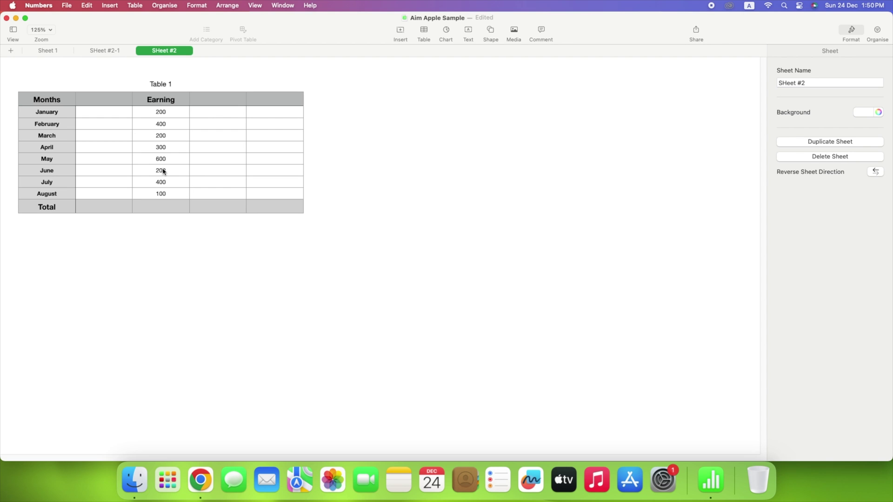
Step: Select earnings C2:C9 and insert an Average formula, giving 300 in the Total cell
left_click(146, 113)
left_click(179, 196, "shift")
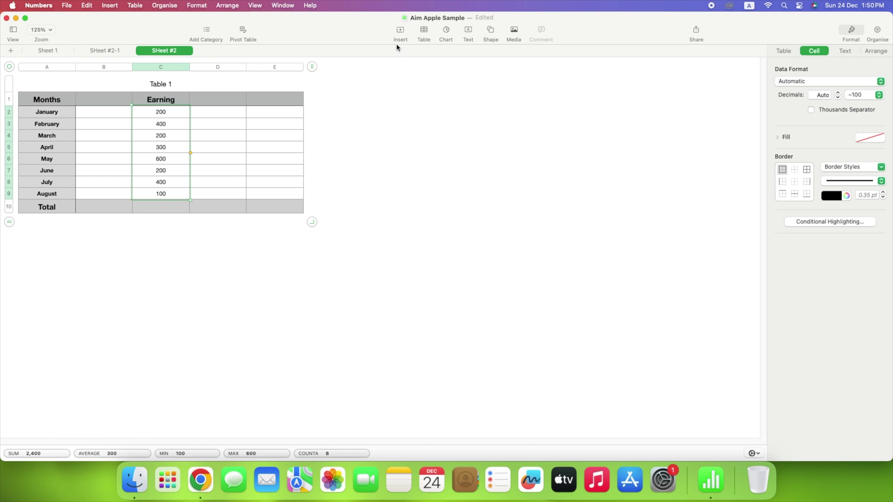
left_click(400, 30)
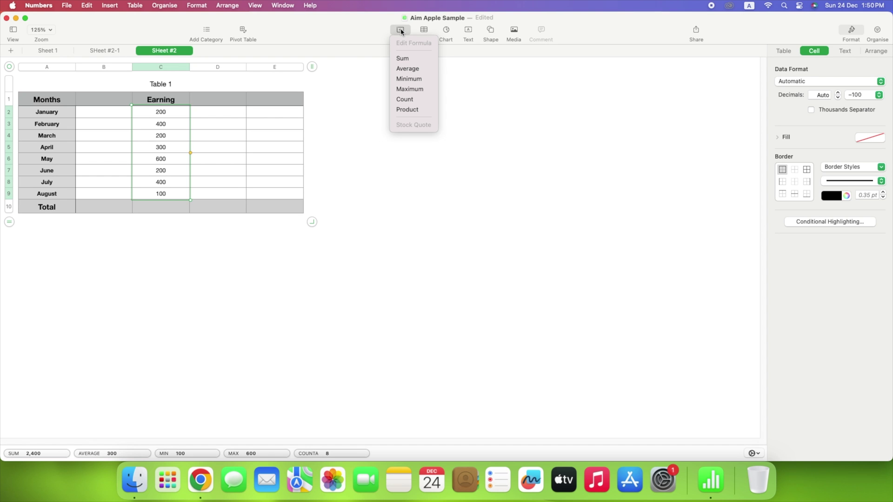
left_click(401, 31)
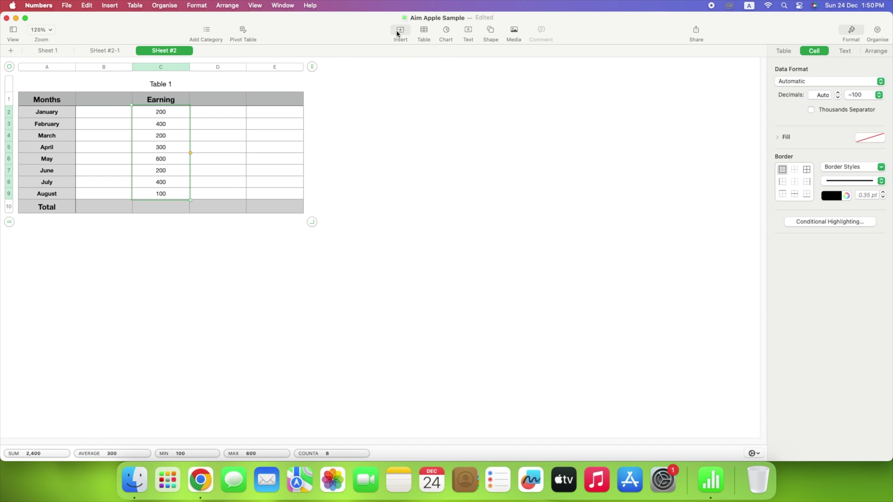
left_click(109, 6)
mouse_move(155, 241)
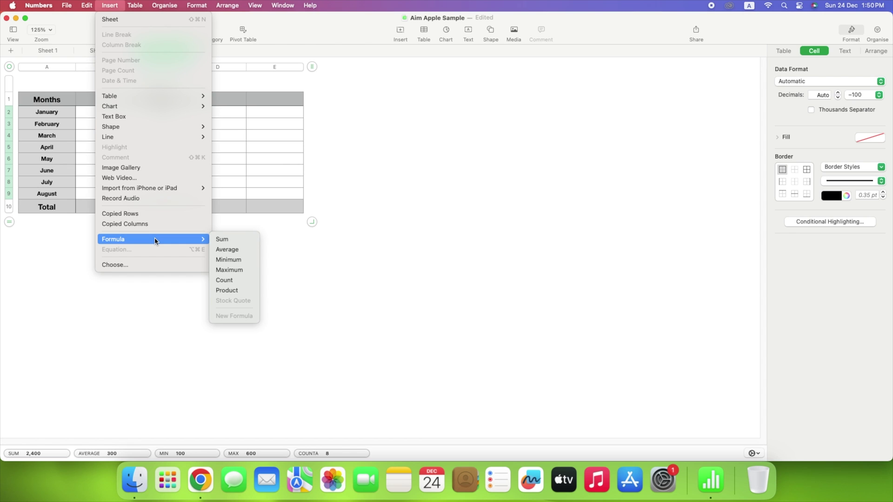
left_click(241, 249)
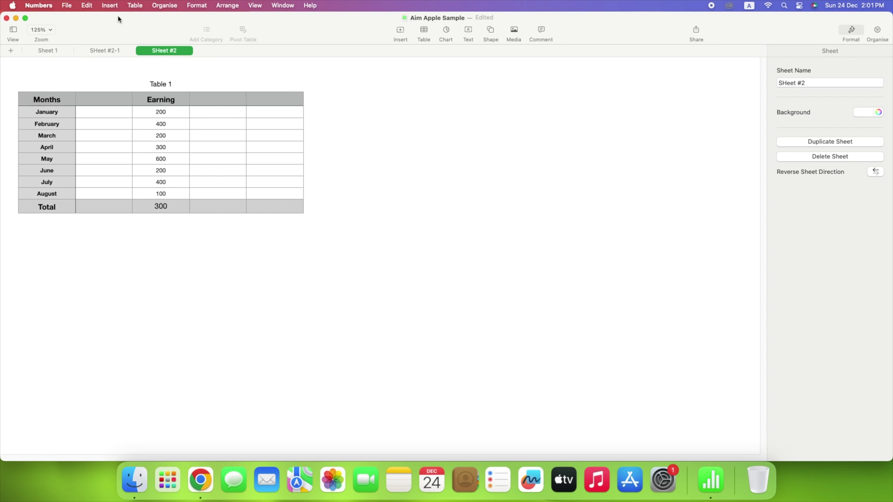
Step: Insert the Subscribe image from the Image Gallery and append '!' to its caption
left_click(110, 6)
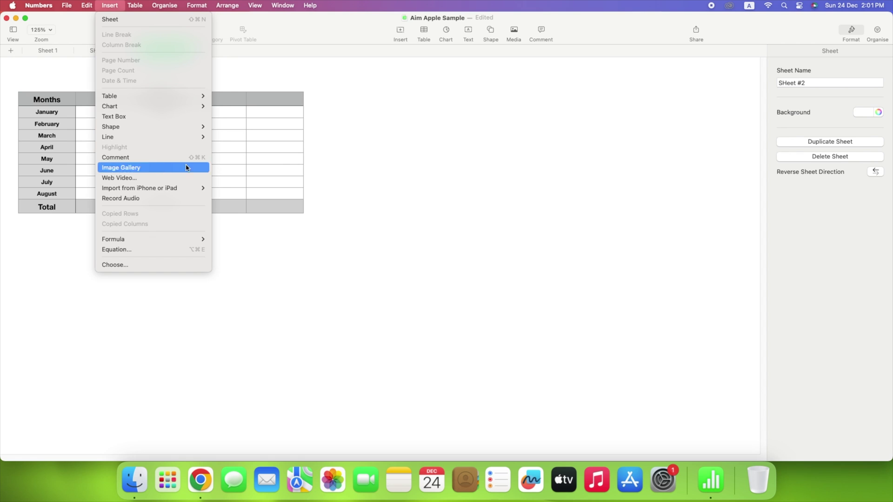
left_click(121, 168)
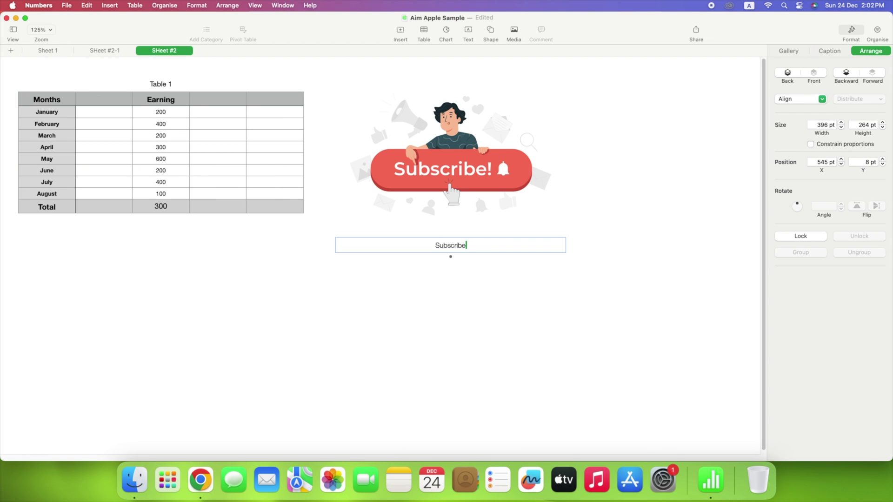
type("!")
left_click(703, 243)
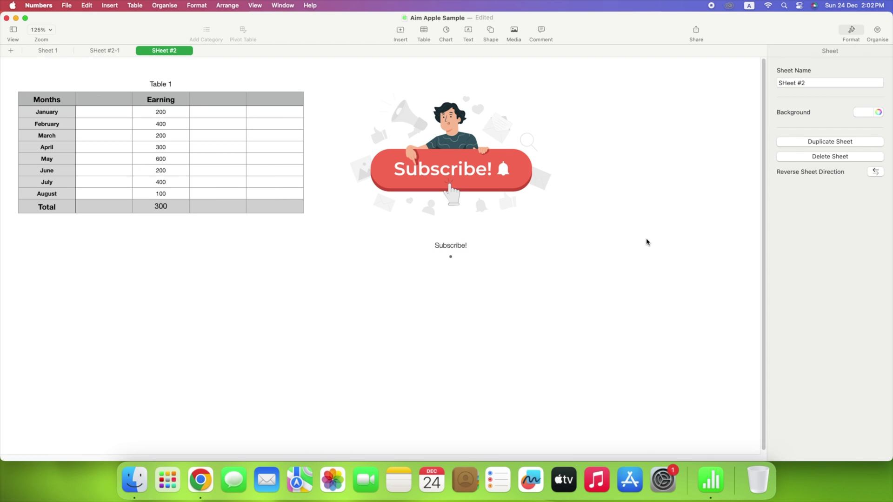
left_click(501, 175)
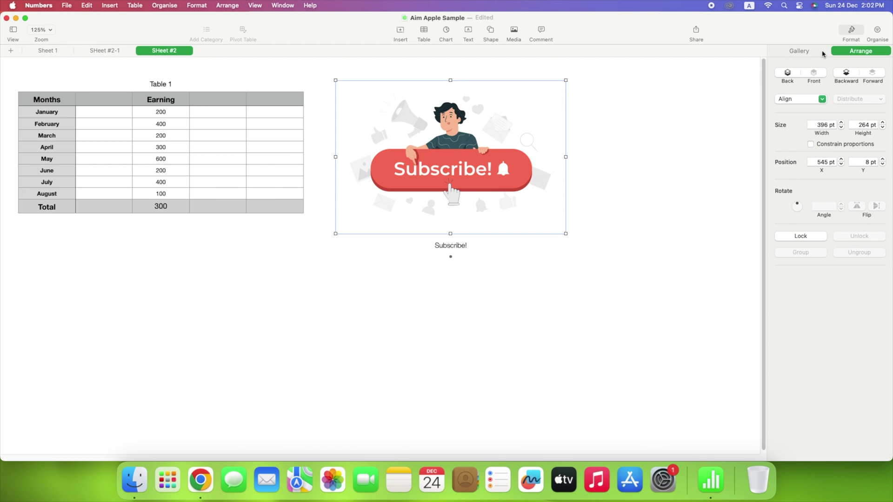
left_click(850, 30)
left_click(850, 31)
left_click(848, 31)
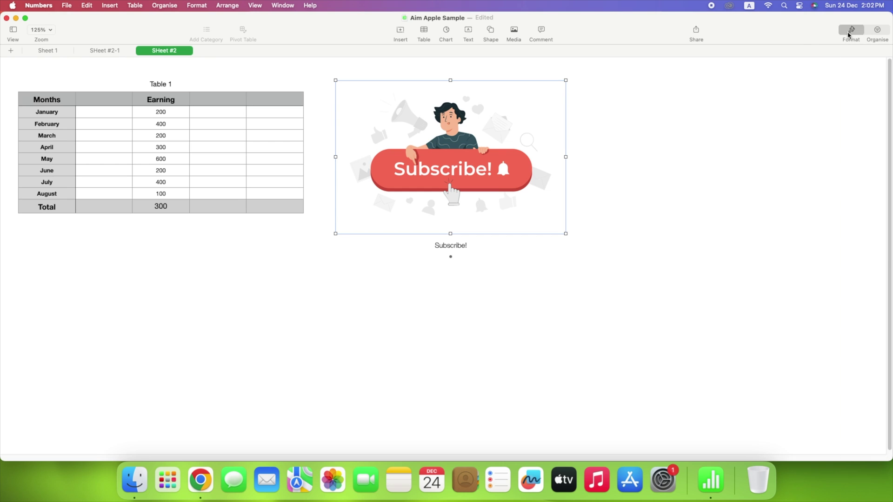
left_click(849, 33)
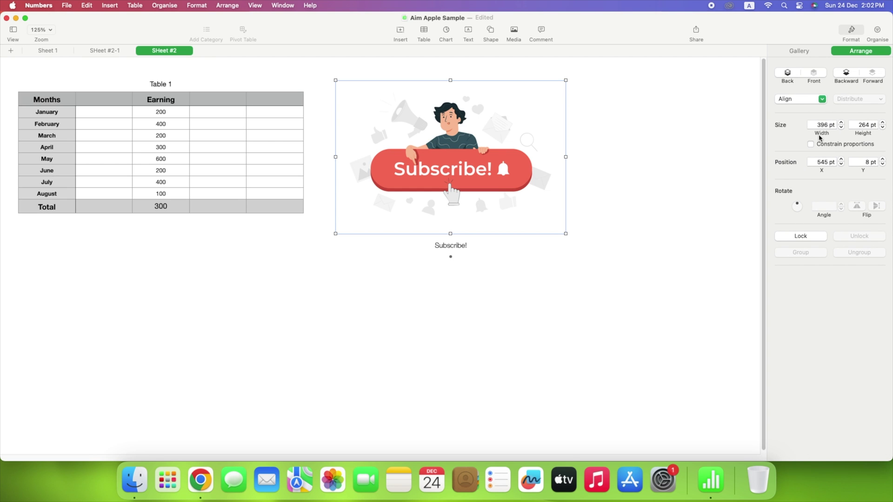
left_click(445, 32)
Step: Add a Region 1/Region 2 column chart and a second table below it
left_click(409, 84)
left_click_drag(446, 325, 214, 307)
left_click(424, 33)
left_click(404, 134)
Step: Select all of Table 2 and delete it with Edit > Delete
left_click(400, 297)
scroll(415, 339, "down", 3)
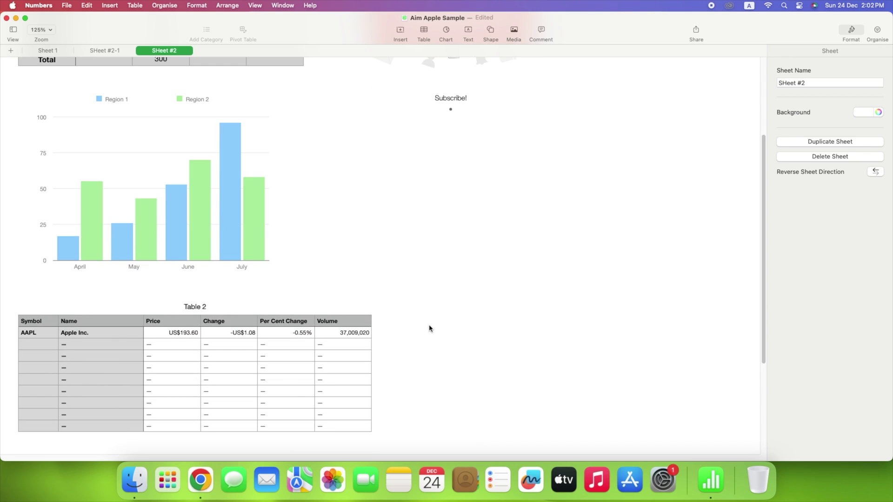
left_click(228, 349)
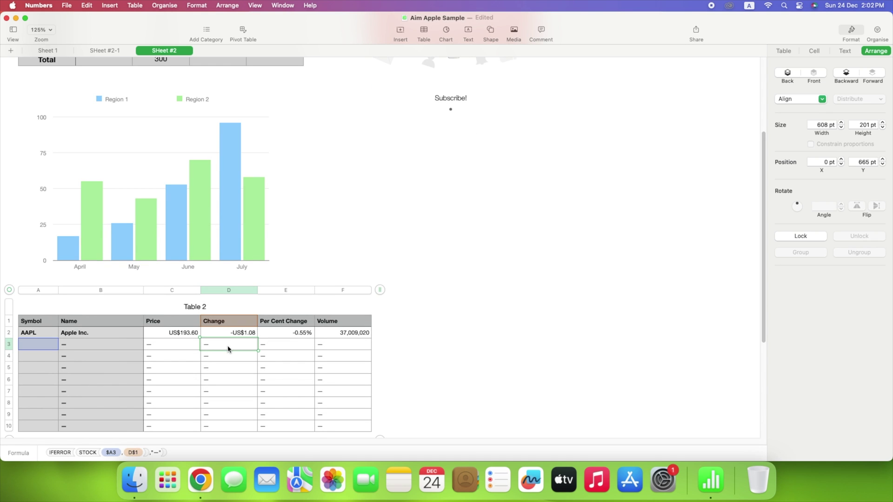
left_click(186, 307)
left_click(430, 260)
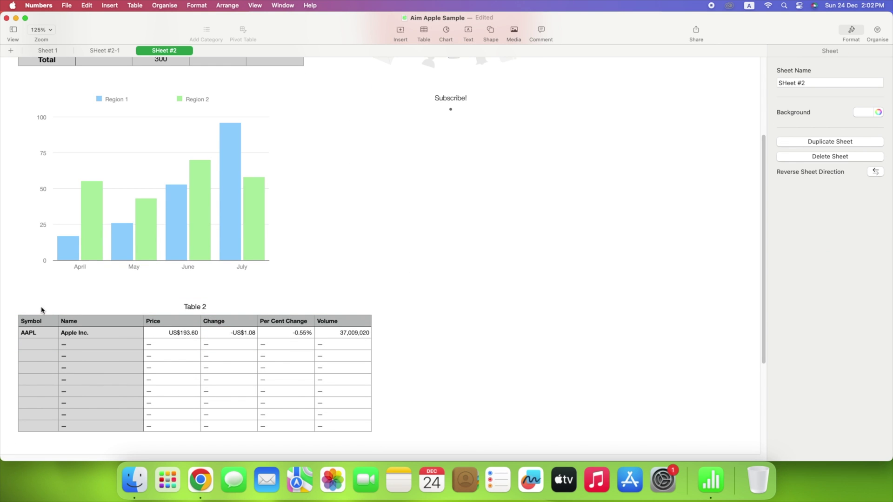
left_click_drag(13, 295, 429, 445)
key("BackSpace")
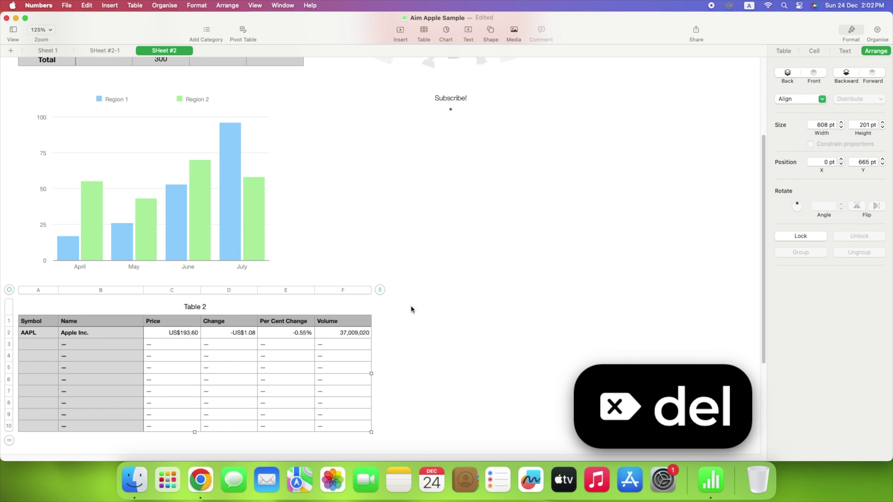
left_click(90, 5)
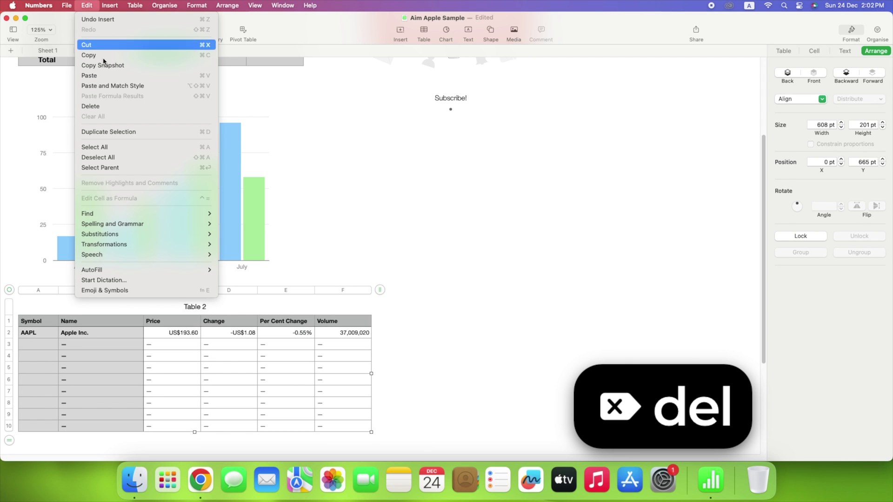
left_click(111, 106)
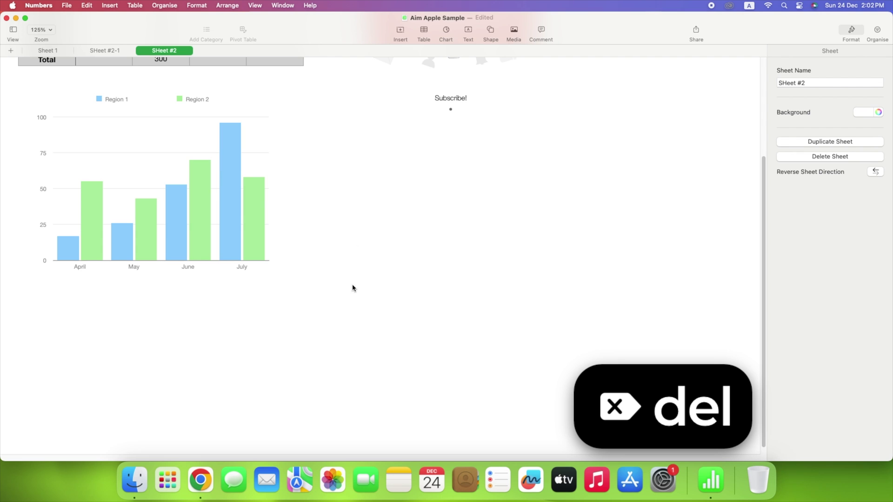
Step: Select the column chart and the Subscribe! image together and delete them
scroll(352, 287, "up", 3)
left_click_drag(356, 348, 40, 135)
left_click(85, 7)
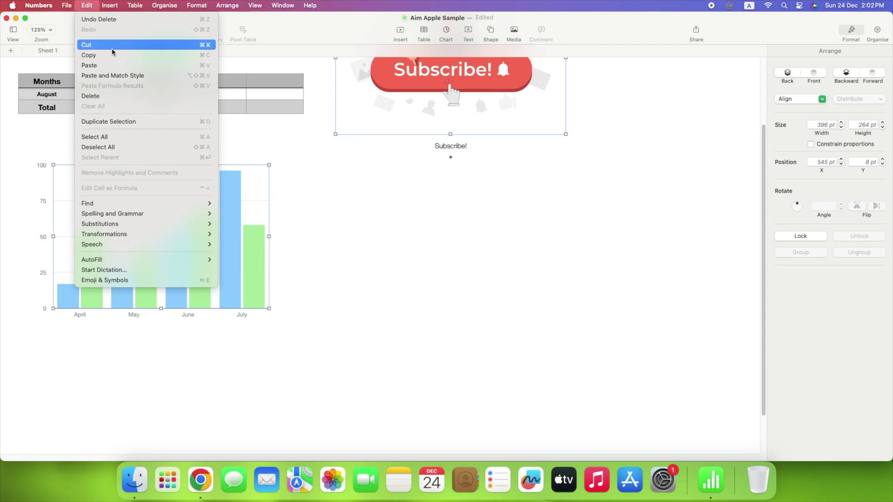
left_click(114, 100)
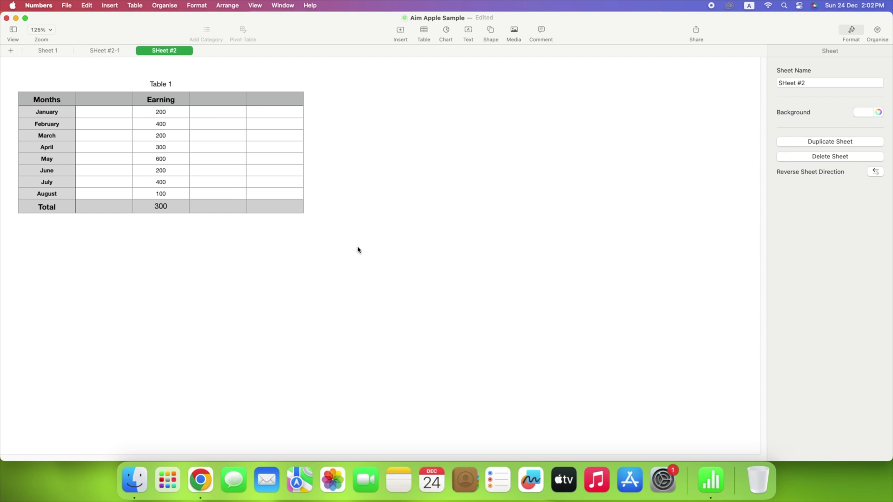